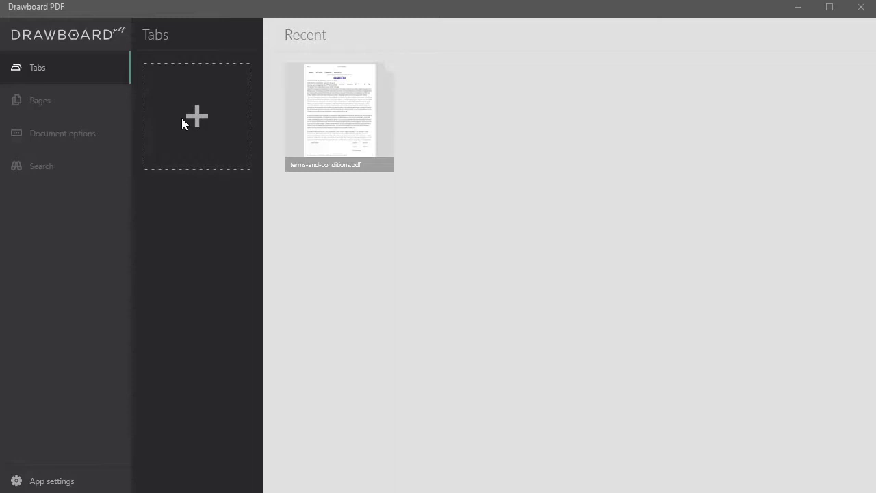
# - Open terms-and-conditions.pdf from Recent and dismiss the new-bookmark prompt
pyautogui.click(340, 112)
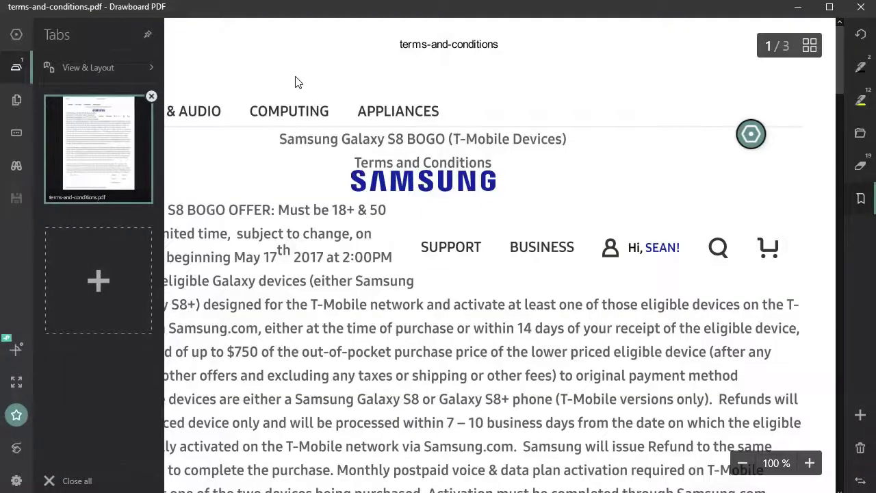
pyautogui.hotkey('ctrl', 'b')
pyautogui.click(415, 198)
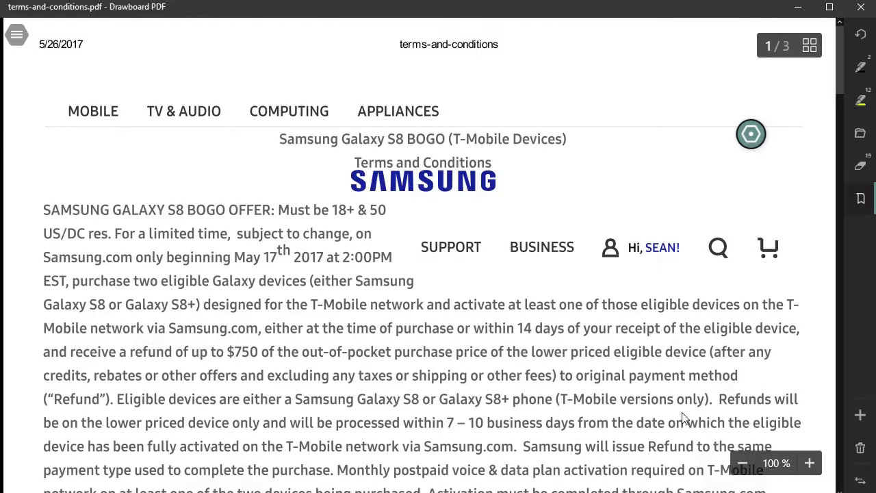
# - Zoom out to see the whole page, then return to 100 % zoom
pyautogui.click(740, 463)
pyautogui.click(740, 463)
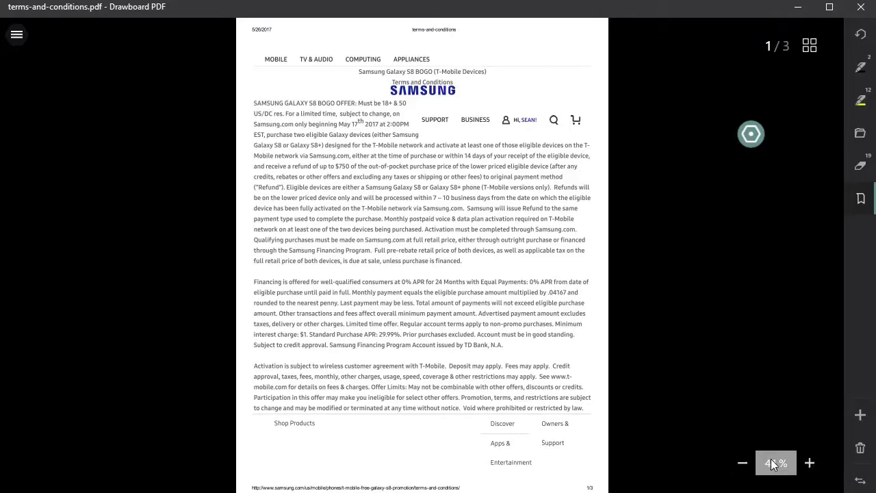
pyautogui.click(804, 464)
pyautogui.click(804, 464)
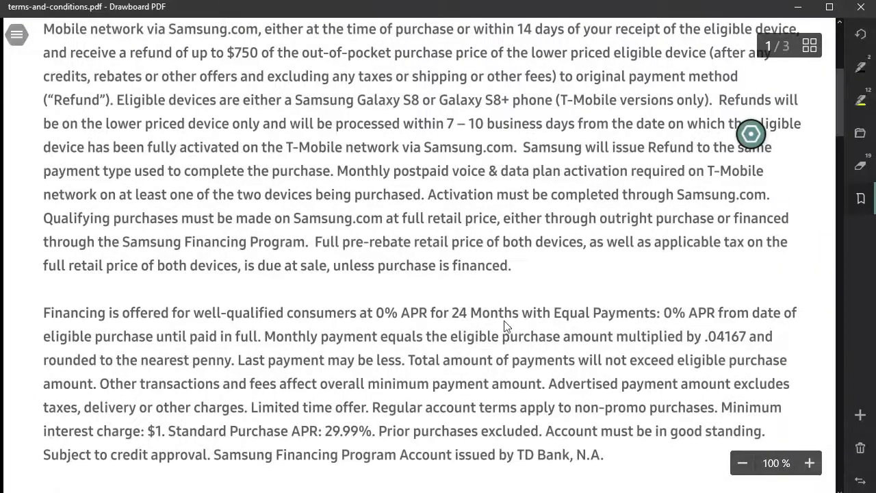
# - Scroll through pages 1–3 and end back on page 1
pyautogui.scroll(5, 488, 299)
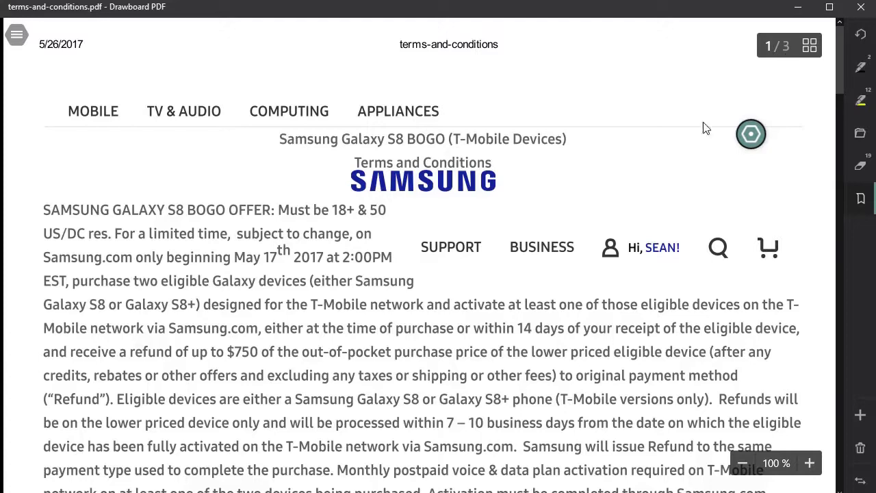
pyautogui.scroll(-10, 377, 431)
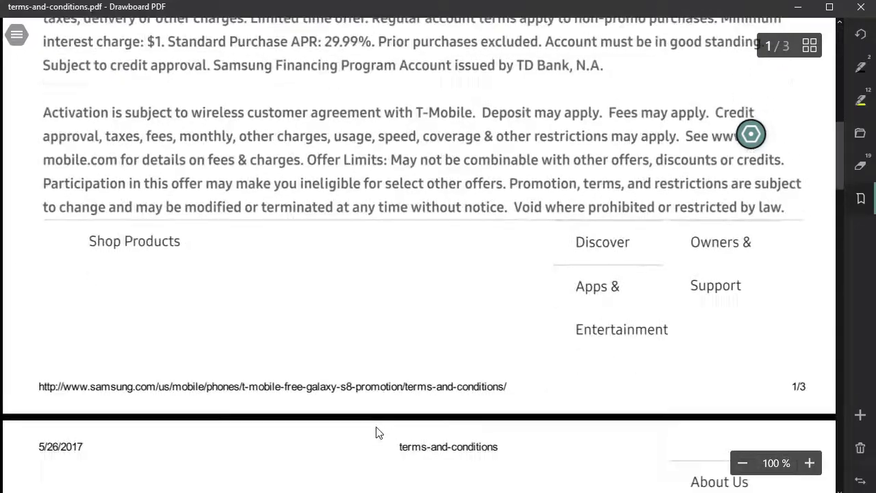
pyautogui.scroll(-8, 377, 431)
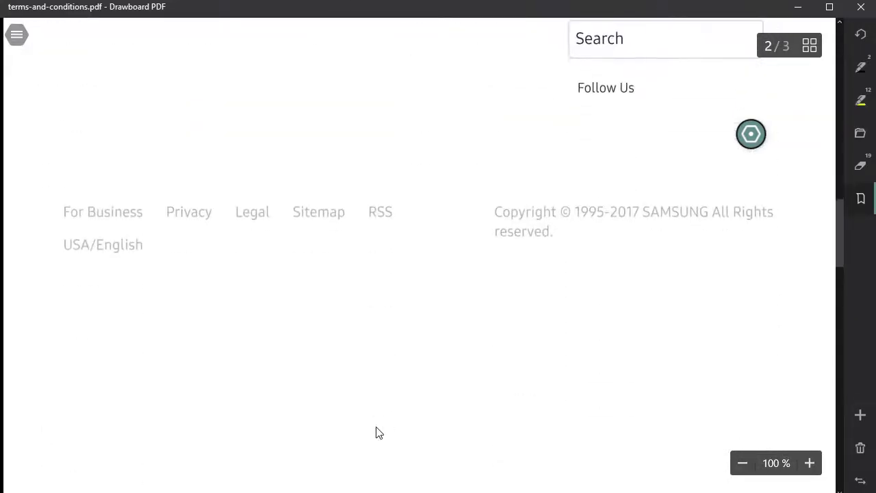
pyautogui.scroll(-8, 379, 432)
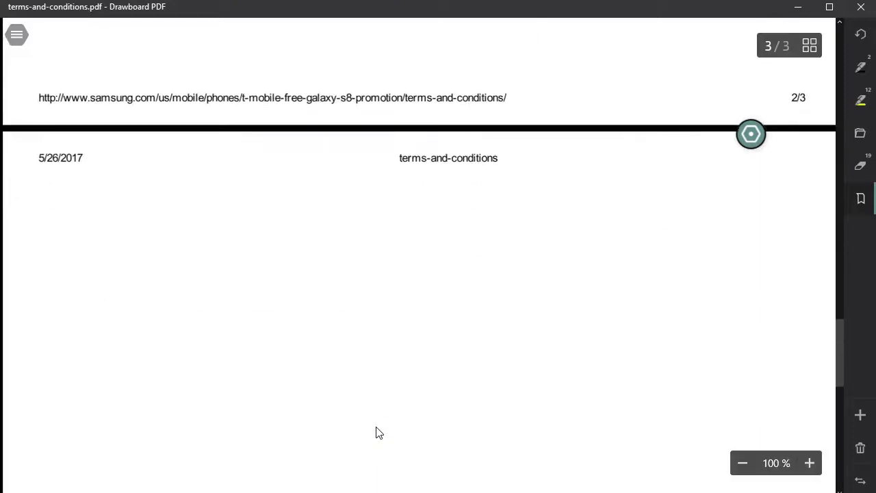
pyautogui.scroll(20, 379, 432)
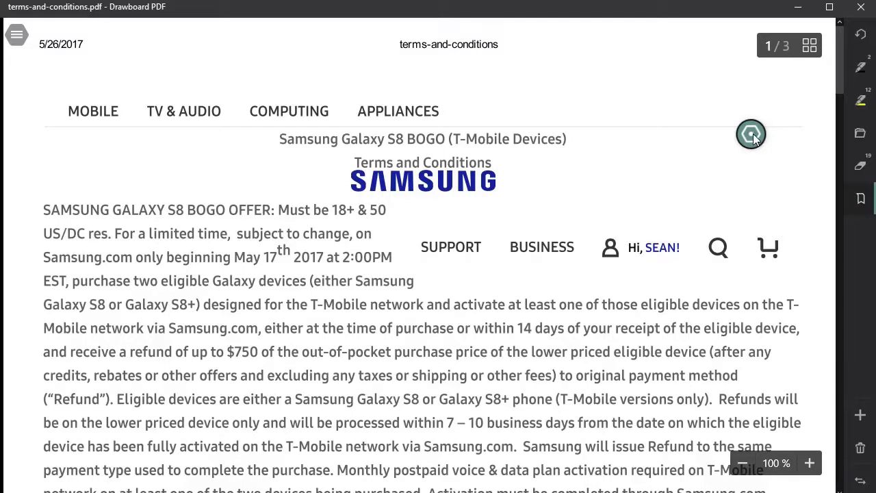
# - Show the radial annotation tool ring, check the eraser size dial, and return to the ring
pyautogui.click(753, 135)
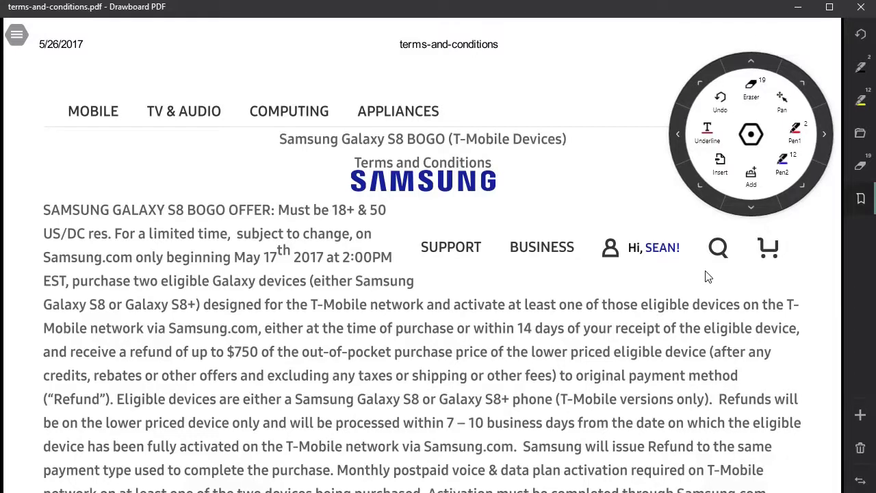
pyautogui.click(752, 63)
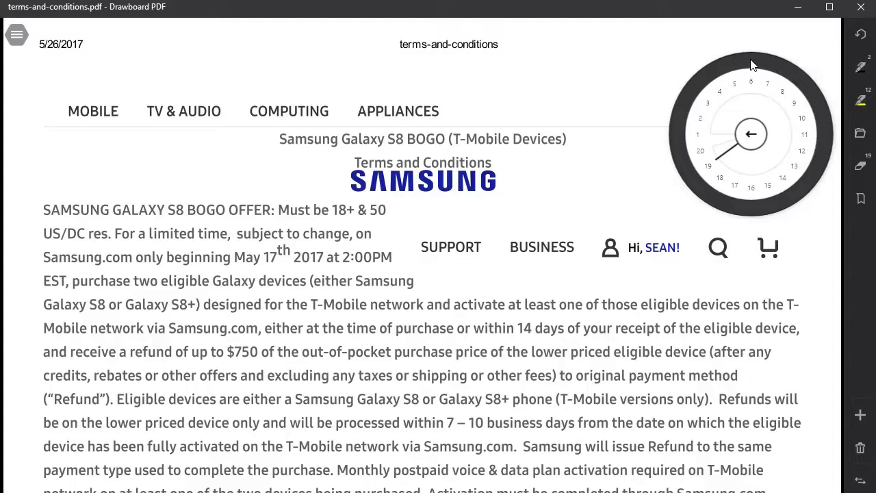
pyautogui.click(751, 136)
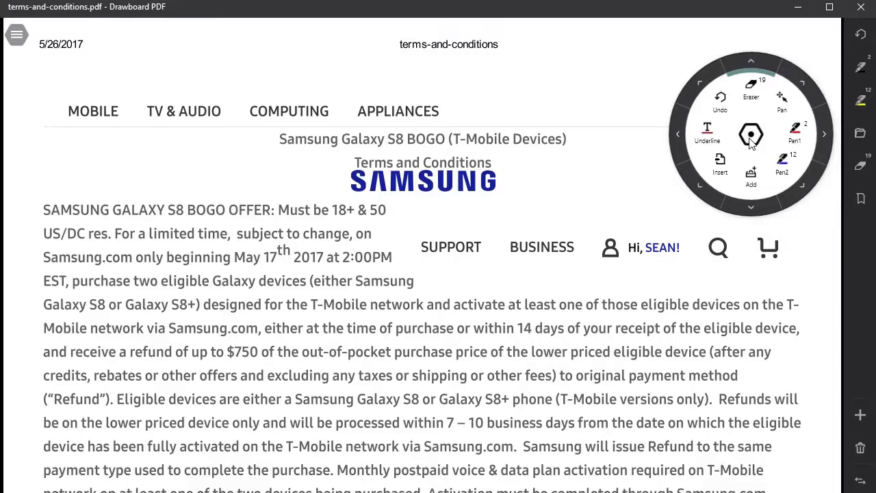
# - Give Pen1 an orange colour and a stroke size of 4
pyautogui.click(826, 128)
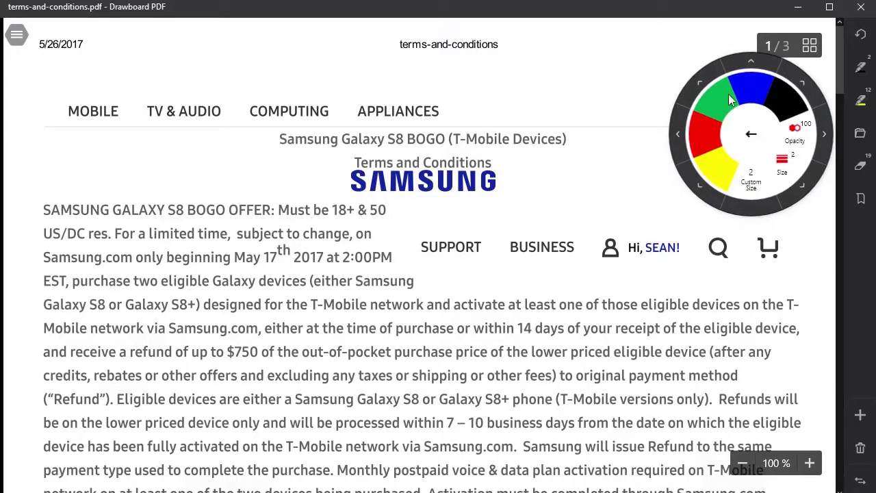
pyautogui.click(700, 187)
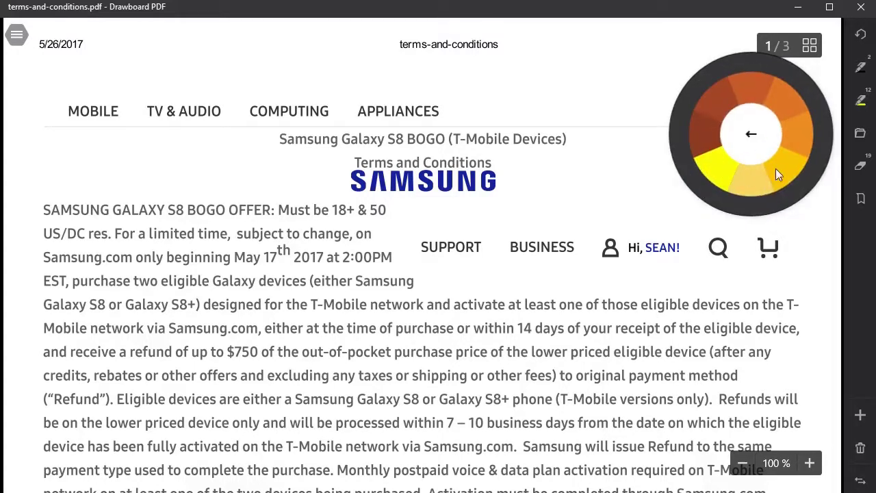
pyautogui.click(717, 171)
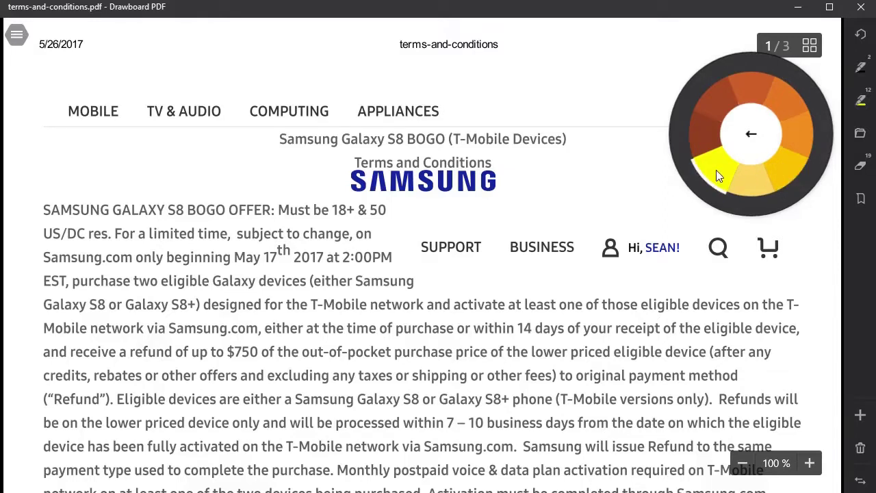
pyautogui.click(790, 112)
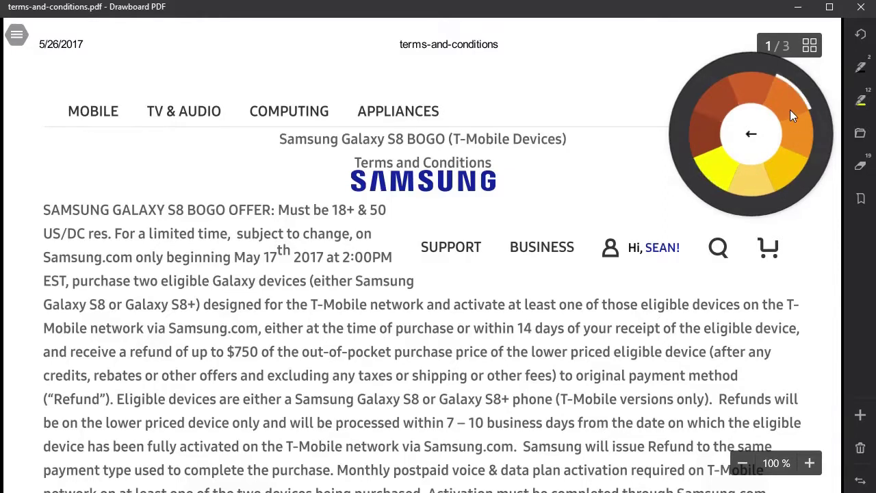
pyautogui.click(750, 136)
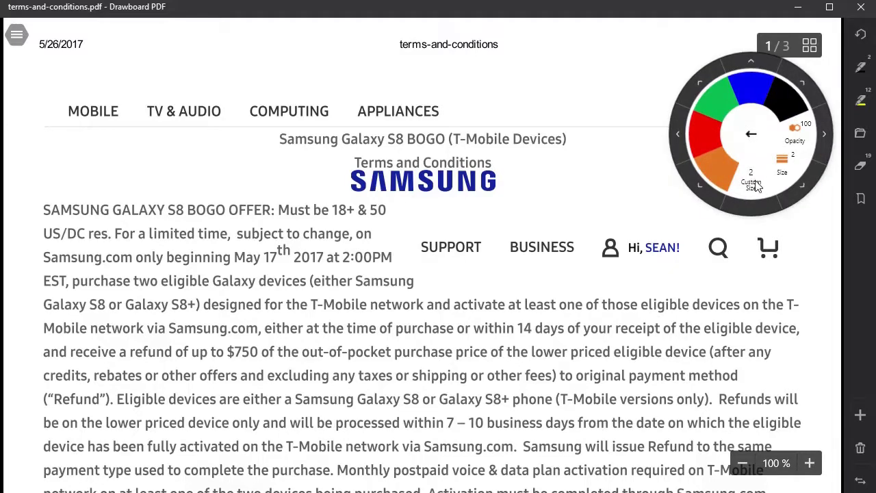
pyautogui.click(800, 181)
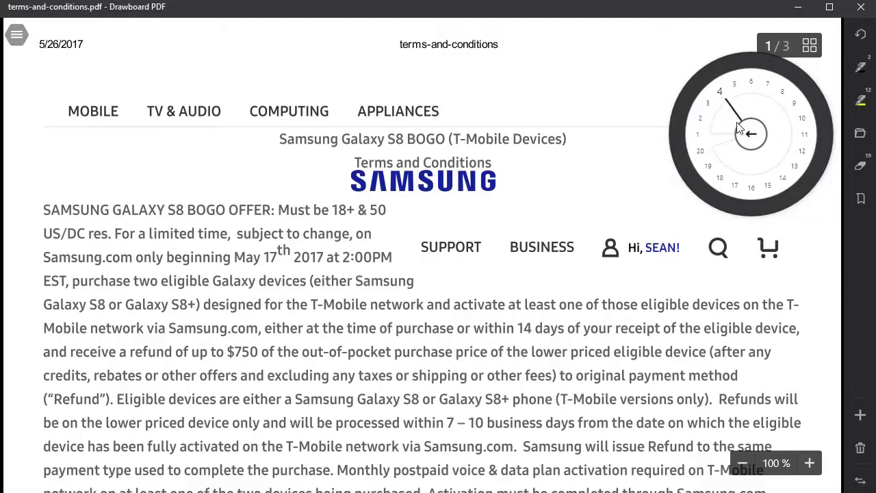
pyautogui.click(751, 136)
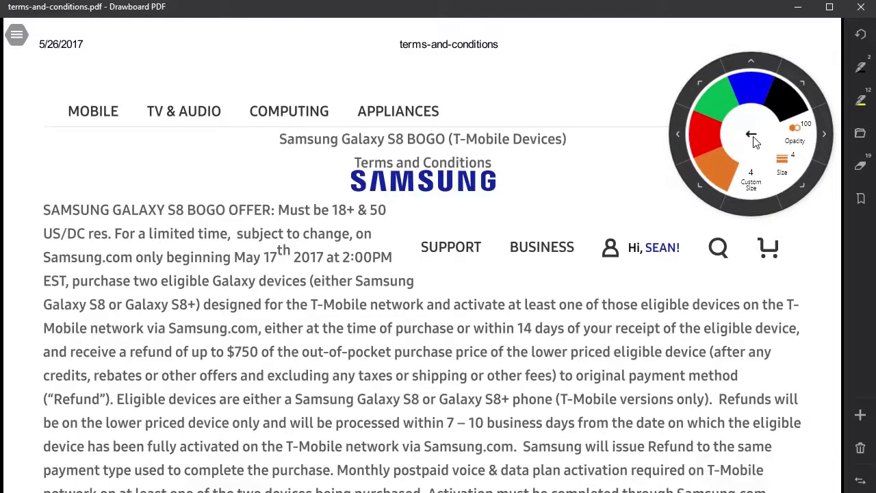
pyautogui.click(752, 137)
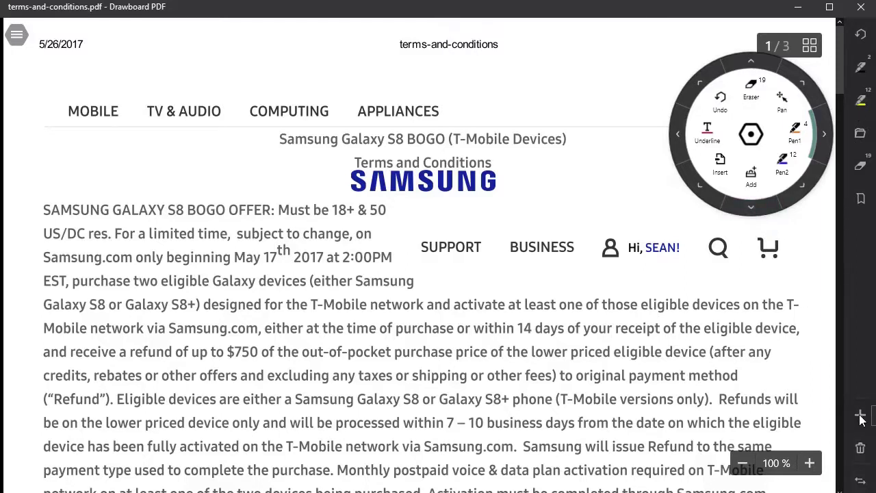
pyautogui.click(703, 189)
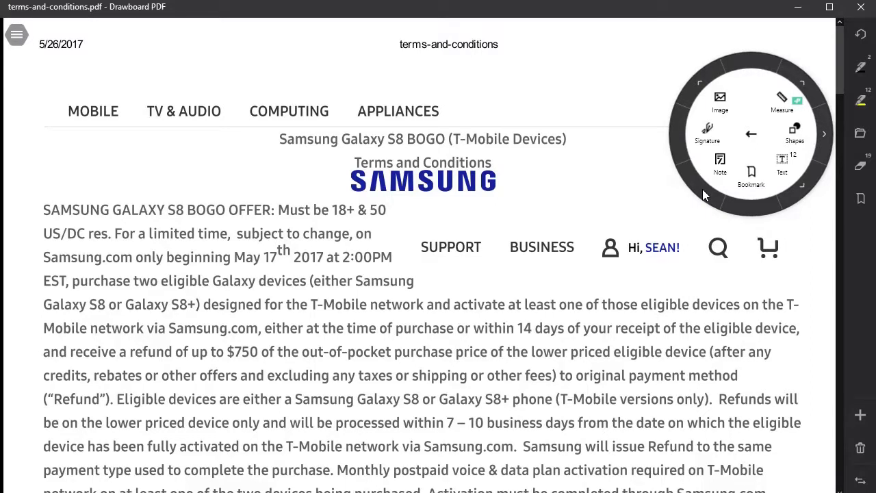
pyautogui.click(751, 135)
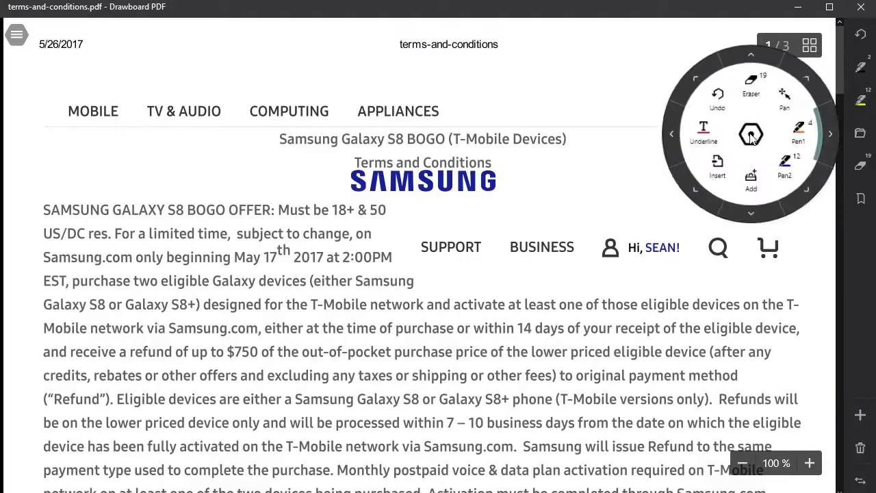
pyautogui.click(674, 137)
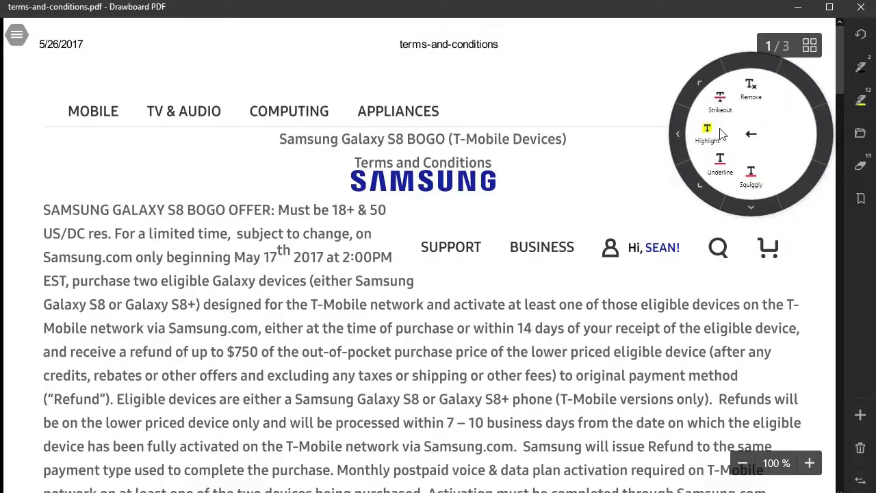
pyautogui.click(751, 139)
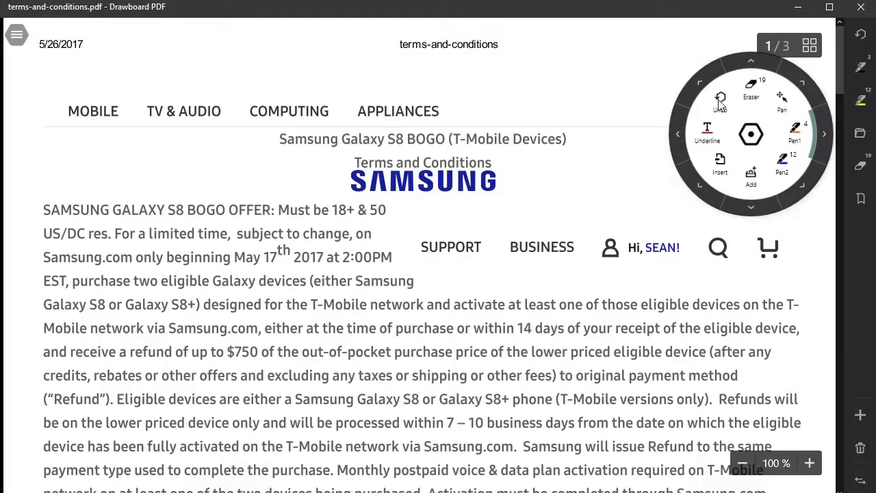
pyautogui.click(751, 134)
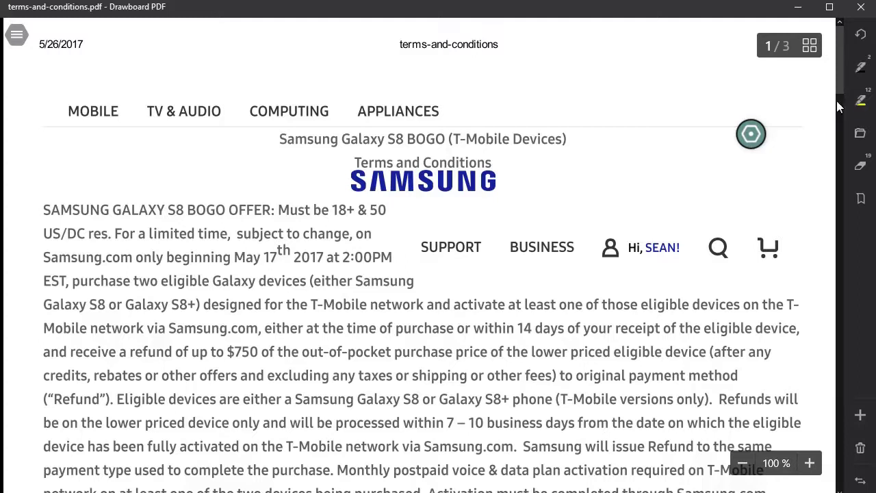
# - Circle the SUPPORT-to-cart row and APPLIANCES in black ink, then highlight 'SAMSUNG GALAXY S8 BOGO OFFER:' in yellow
pyautogui.click(860, 74)
pyautogui.moveTo(471, 220)
pyautogui.mouseDown()
pyautogui.moveTo(406, 227)
pyautogui.moveTo(611, 273)
pyautogui.moveTo(801, 250)
pyautogui.moveTo(467, 219)
pyautogui.mouseUp()
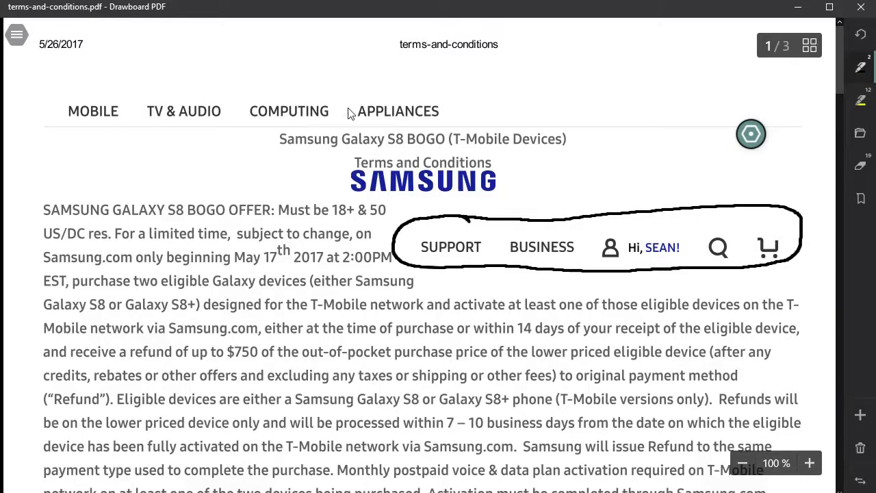
pyautogui.moveTo(406, 89)
pyautogui.mouseDown()
pyautogui.moveTo(372, 86)
pyautogui.moveTo(385, 127)
pyautogui.moveTo(444, 101)
pyautogui.mouseUp()
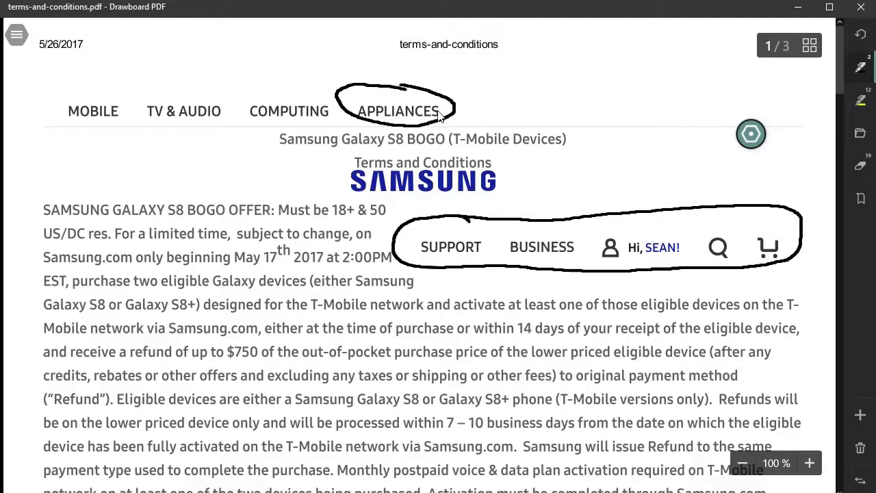
pyautogui.click(863, 101)
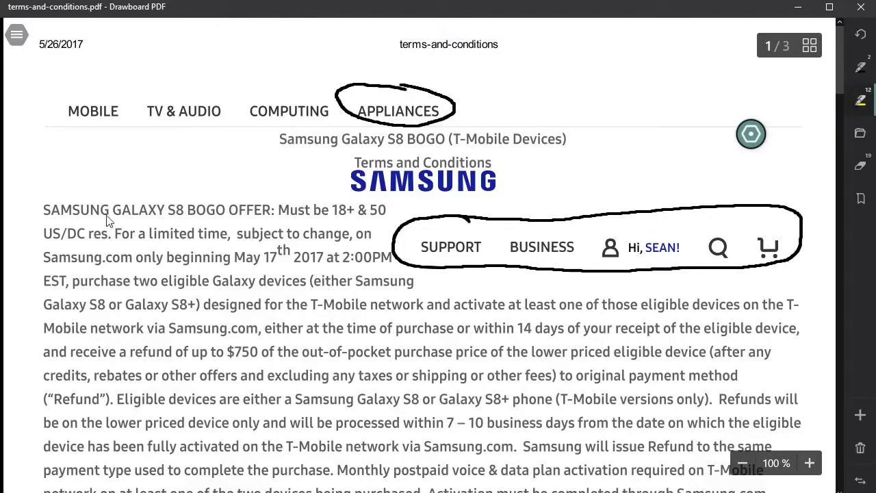
pyautogui.moveTo(96, 184)
pyautogui.mouseDown()
pyautogui.moveTo(41, 186)
pyautogui.moveTo(31, 219)
pyautogui.moveTo(278, 210)
pyautogui.moveTo(92, 187)
pyautogui.mouseUp()
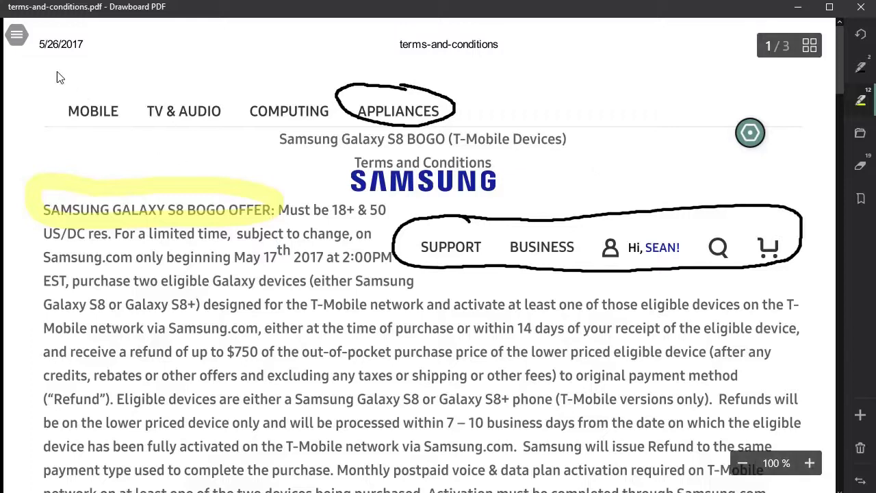
# - Insert 2 blank pages placed after page 3
pyautogui.click(16, 36)
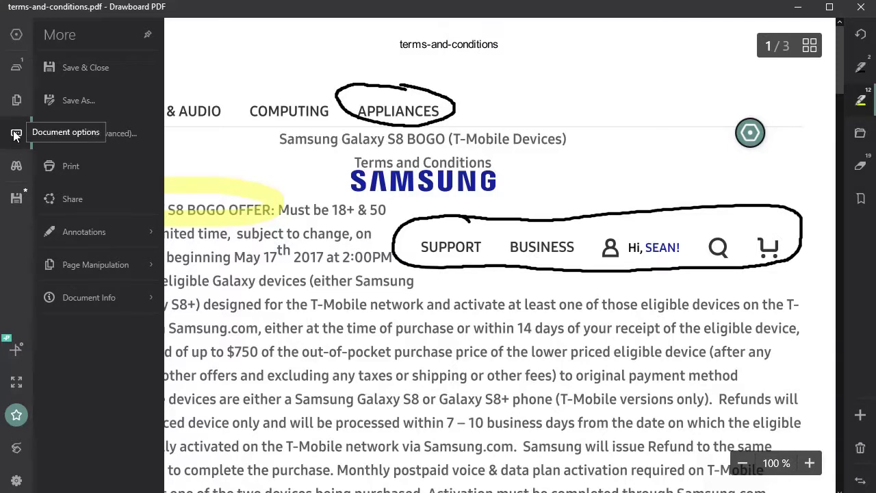
pyautogui.click(95, 264)
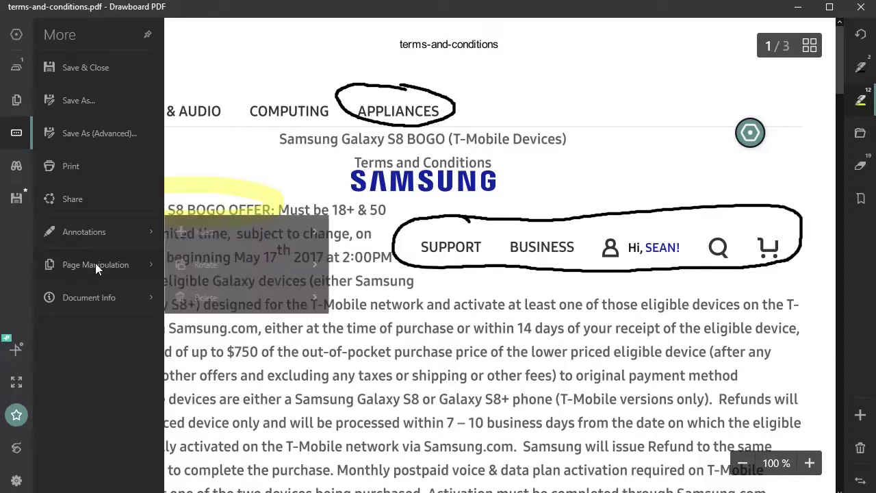
pyautogui.click(204, 233)
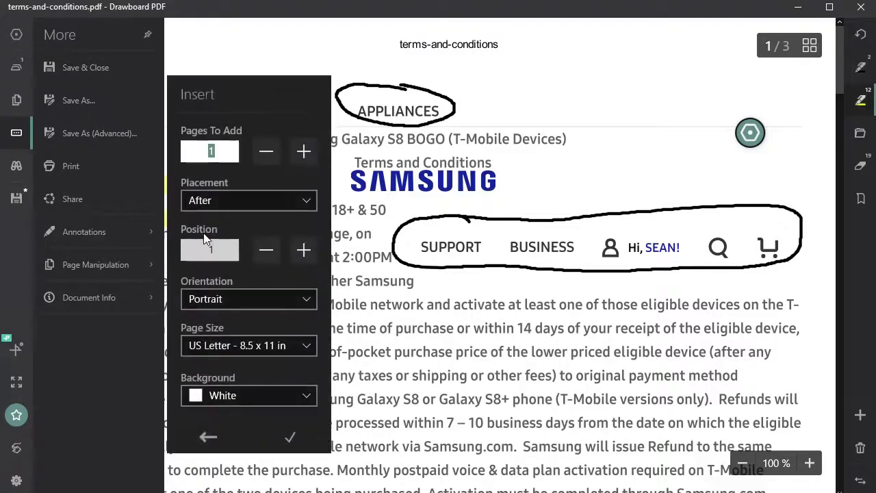
pyautogui.click(307, 152)
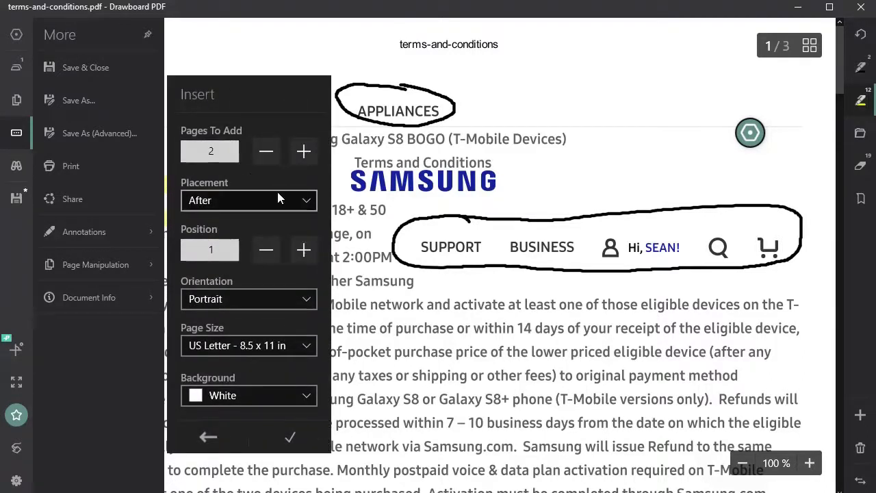
pyautogui.click(302, 202)
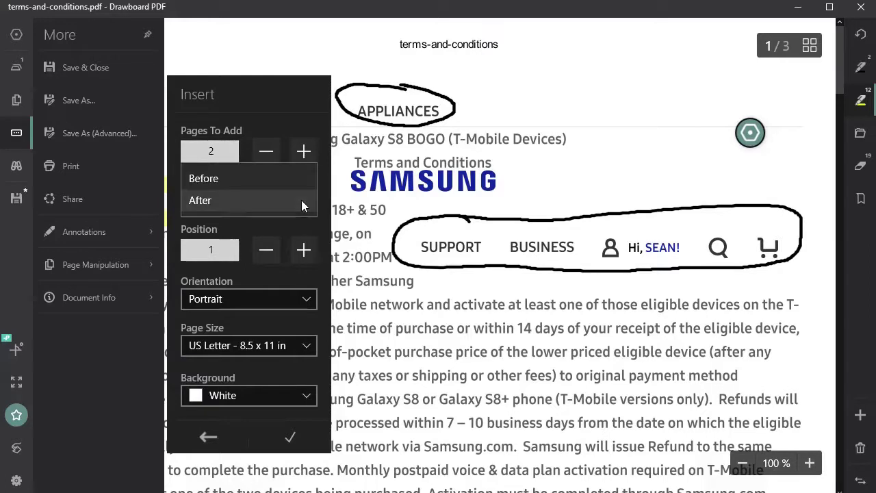
pyautogui.click(278, 203)
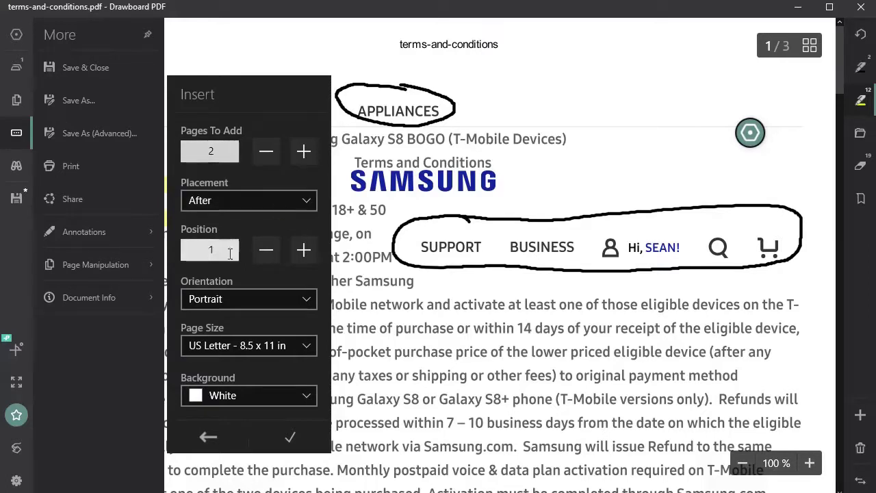
pyautogui.click(304, 250)
pyautogui.click(304, 250)
pyautogui.click(296, 441)
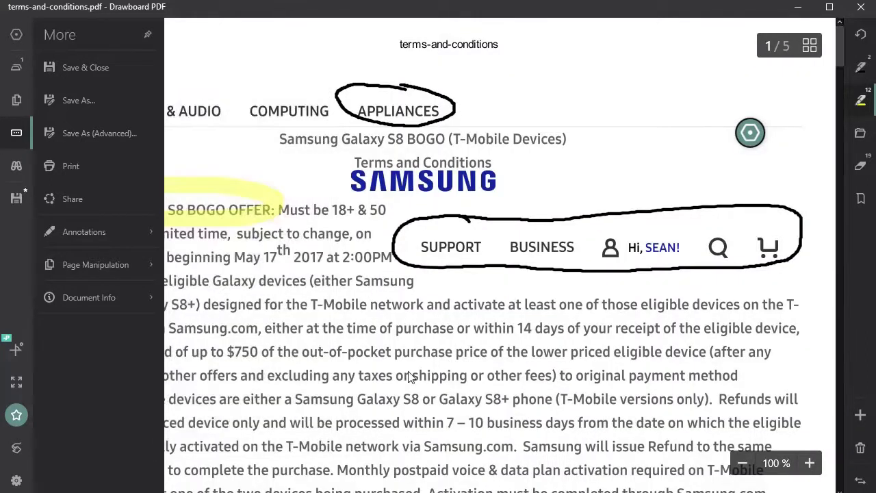
# - Scroll down to blank page 4
pyautogui.scroll(-10, 229, 268)
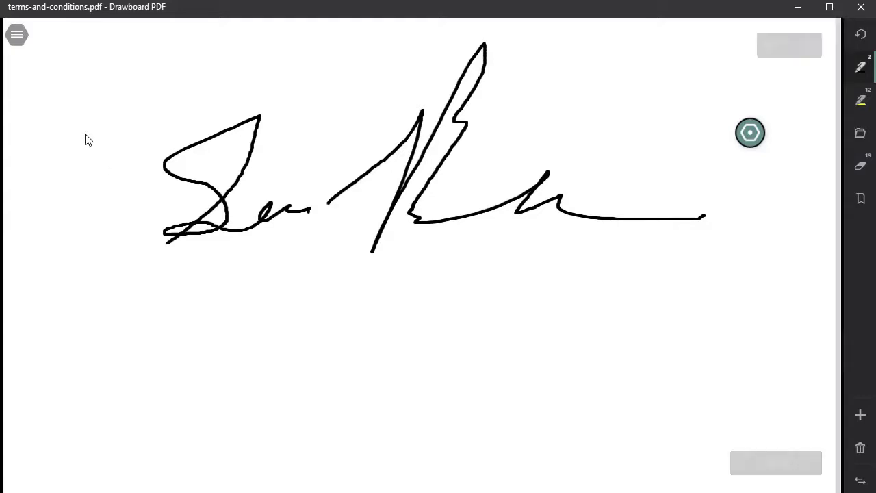
pyautogui.click(16, 36)
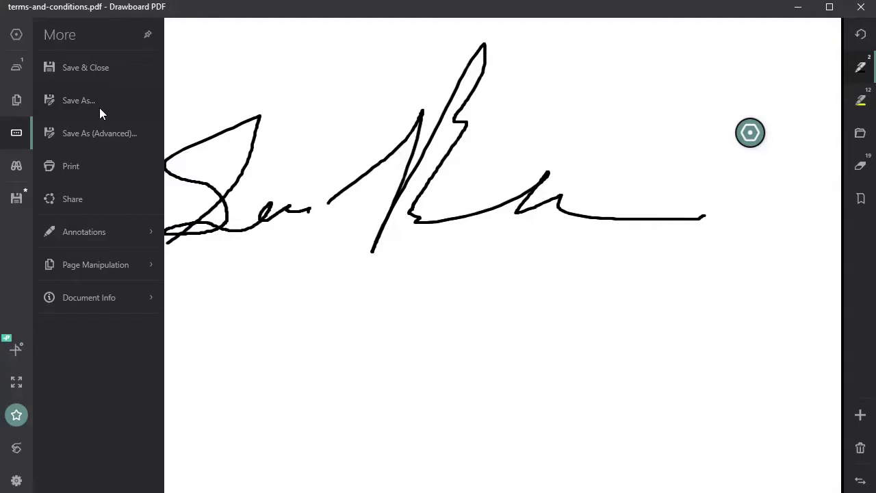
pyautogui.click(192, 103)
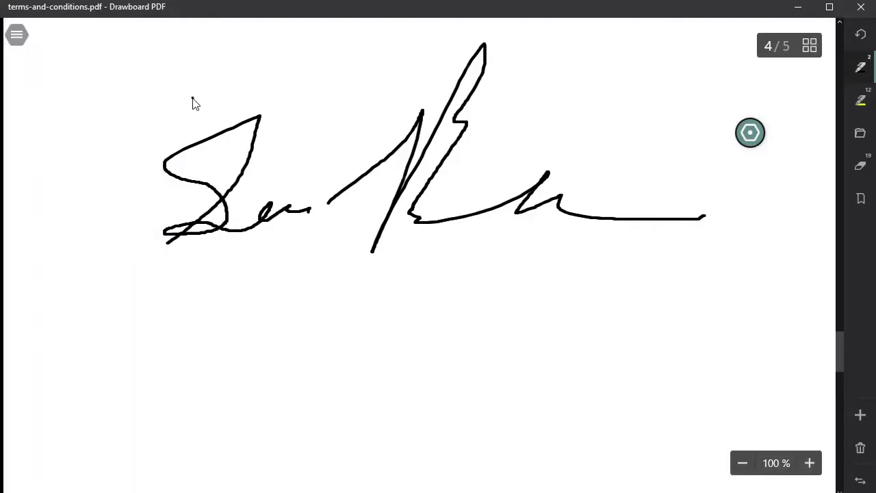